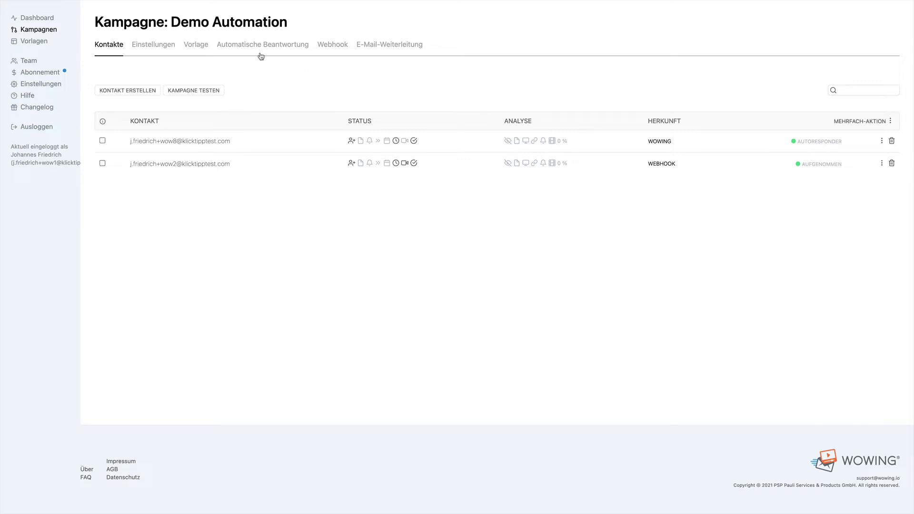
Step: Start recording a video message for the Demo Automation campaign's autoresponder
left_click(283, 48)
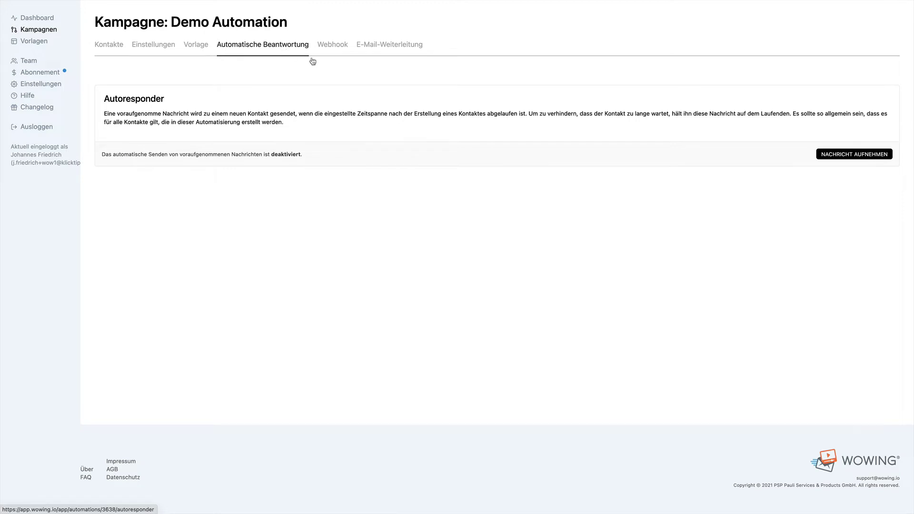
left_click(856, 155)
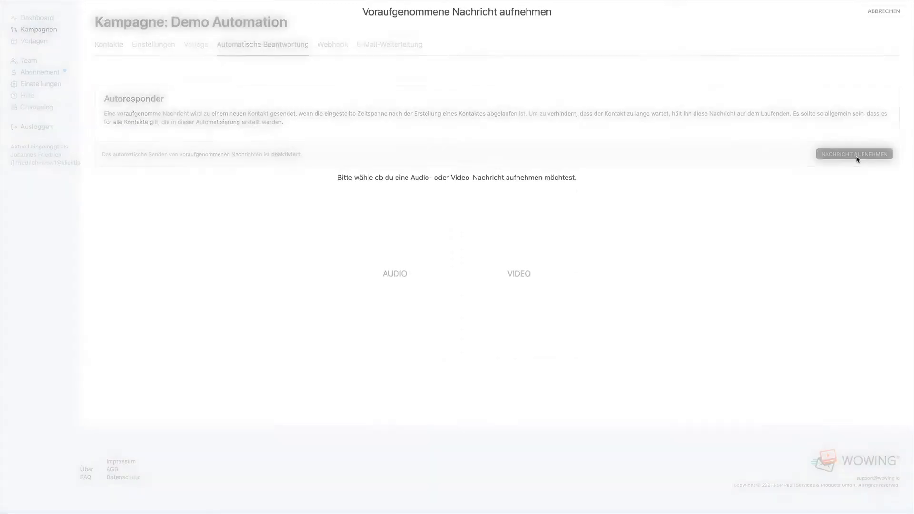
left_click(524, 313)
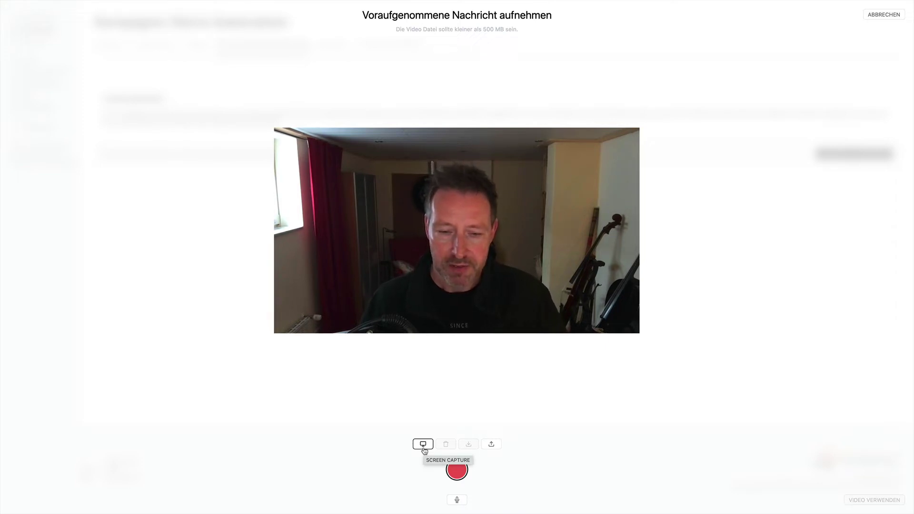
Step: Upload "Identisches Video an mehrere Kontakte versenden.mp4" from the Schreibtisch folder and use it as the autoresponder message
left_click(493, 446)
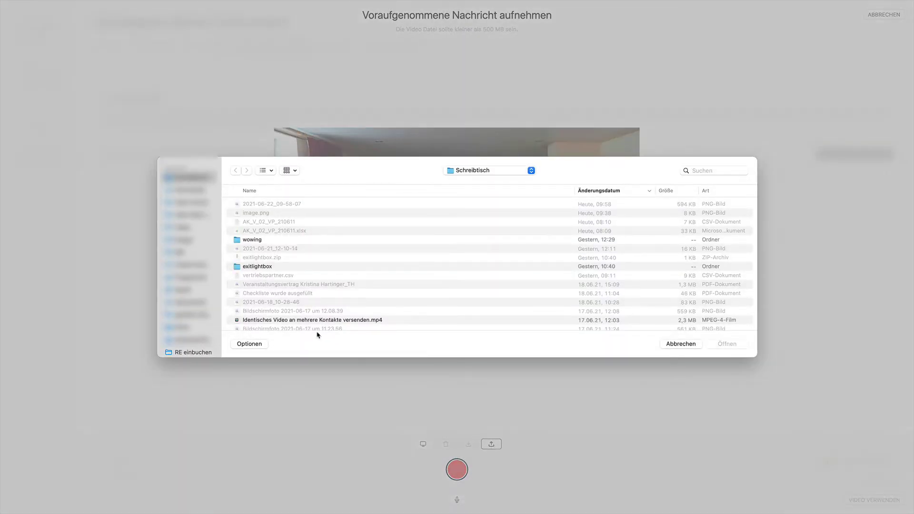
left_click(318, 322)
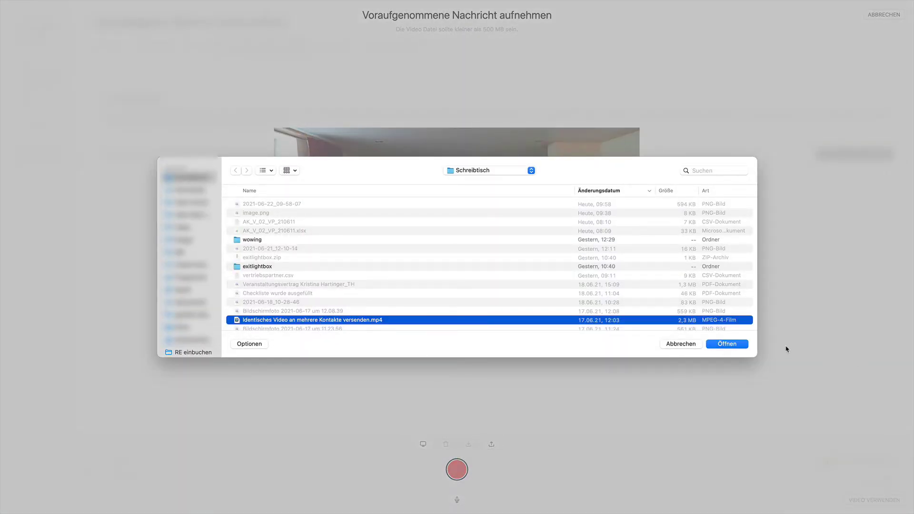
left_click(735, 347)
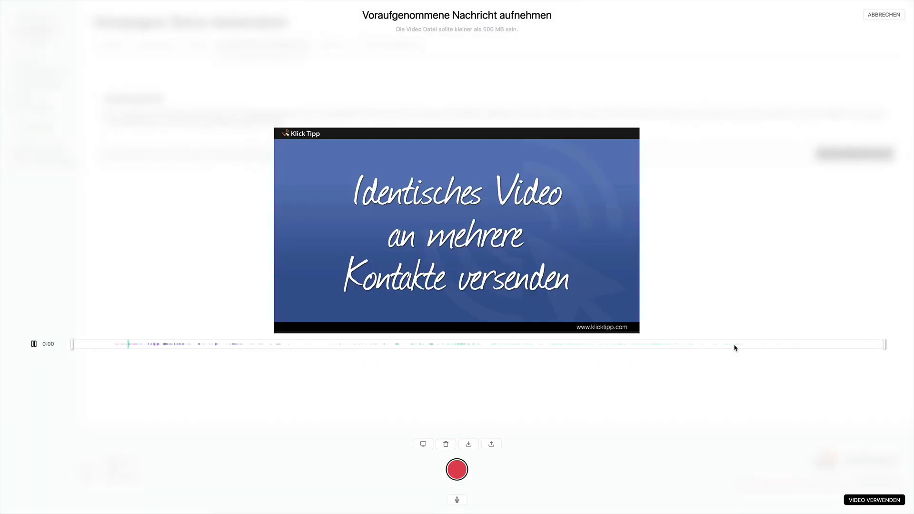
left_click(33, 344)
left_click(874, 500)
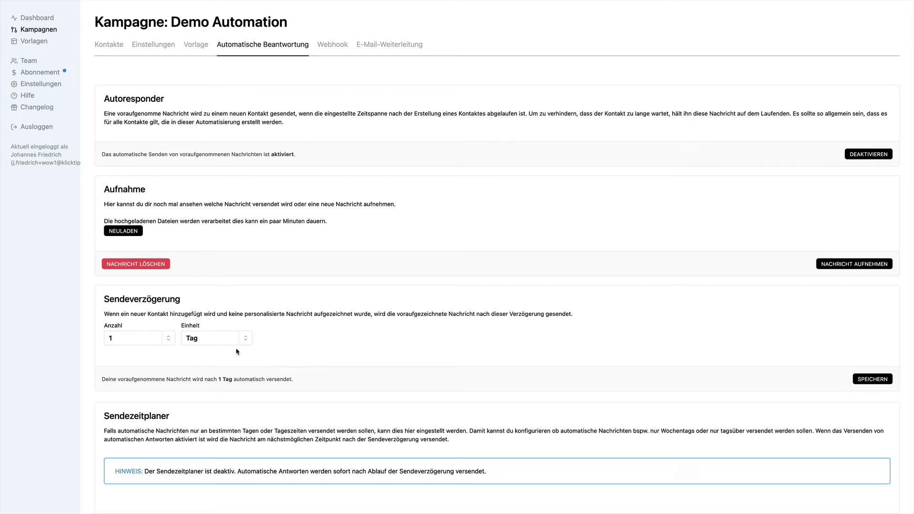
Step: Set the unit of the autoresponder's Sendeverzögerung to Minute, save it and review the message and delay settings
left_click(246, 340)
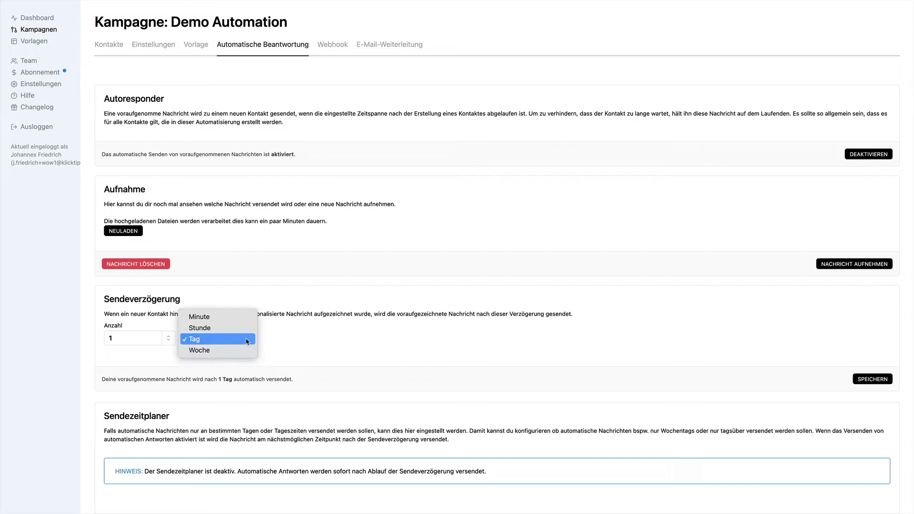
left_click(239, 318)
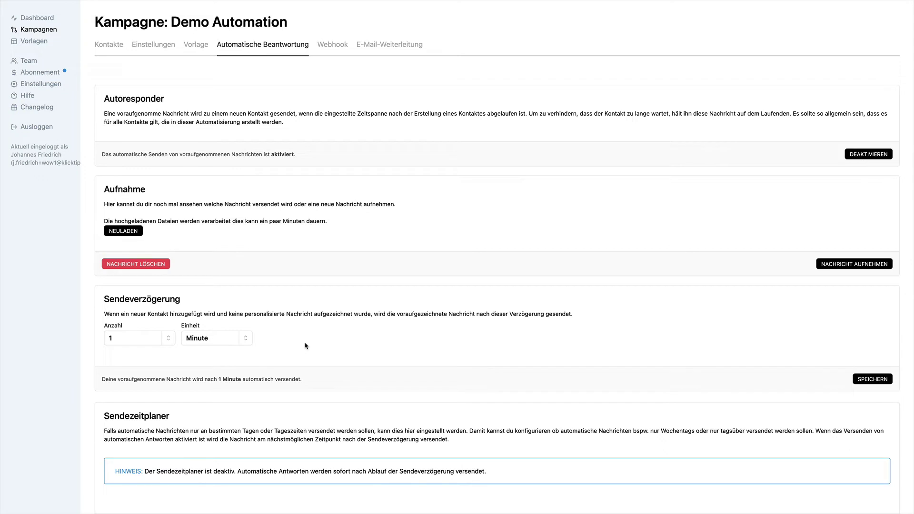
left_click(871, 380)
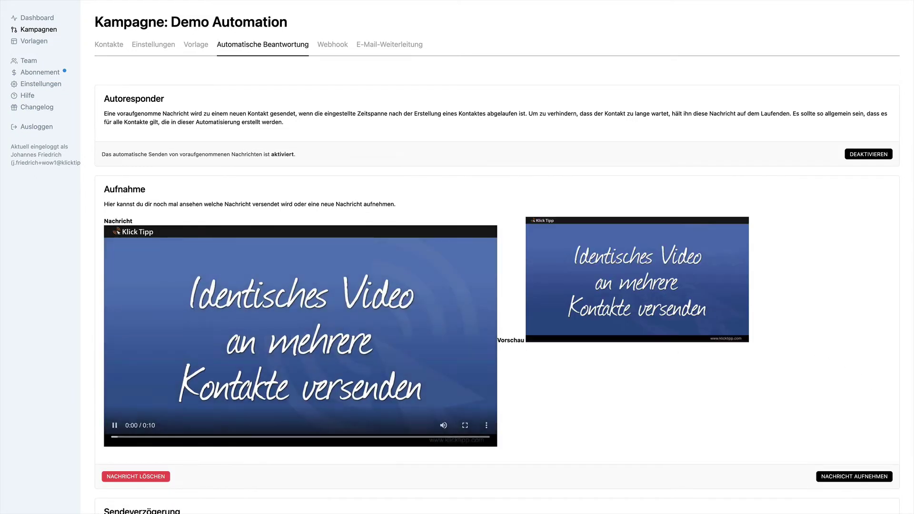
left_click(115, 425)
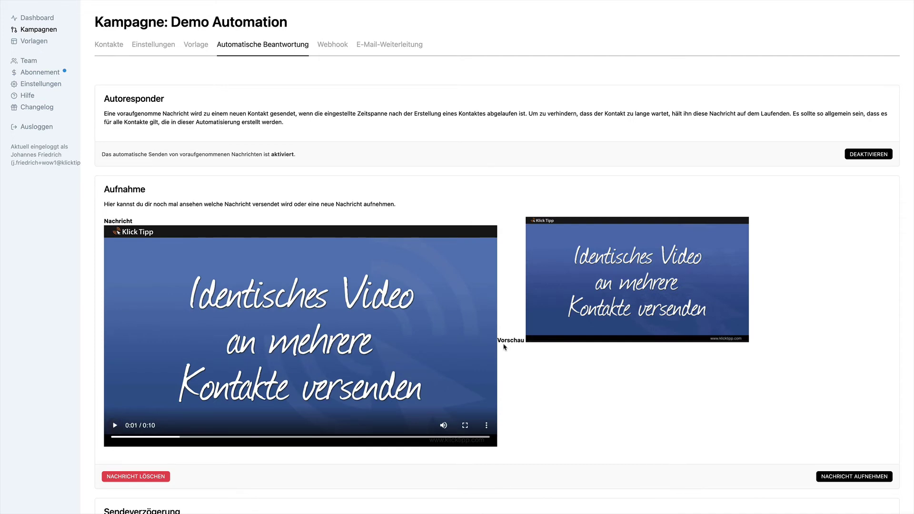
scroll(638, 393, "down", 2)
scroll(638, 394, "down", 5)
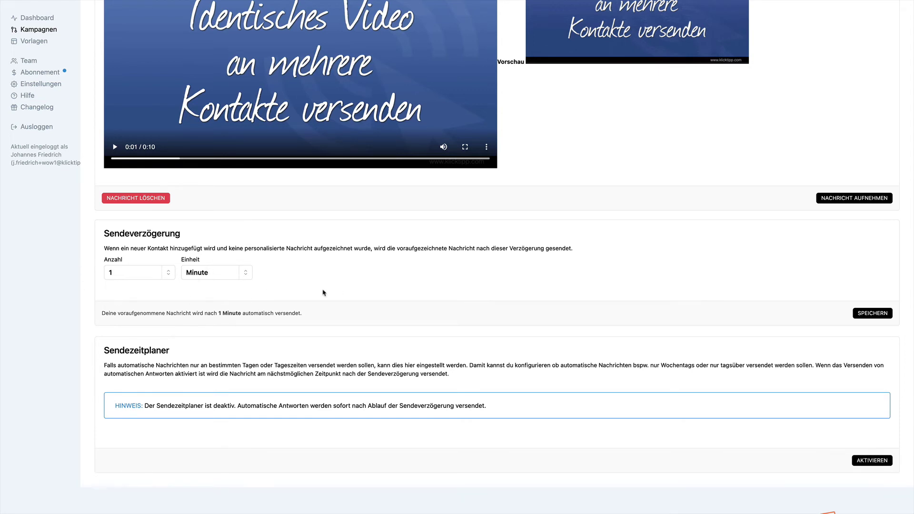
scroll(323, 292, "up", 6)
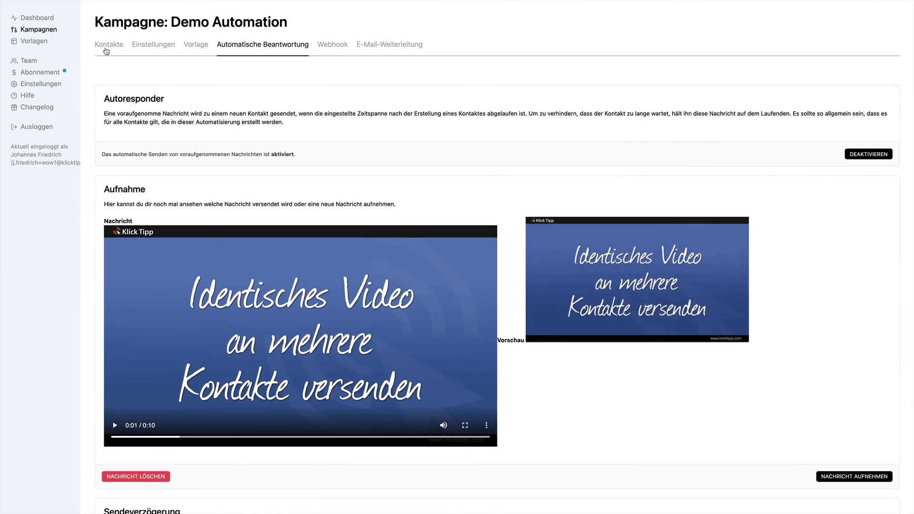
Step: Start a new contact in the campaign's contact list and enter the contact's e-mail address
left_click(109, 48)
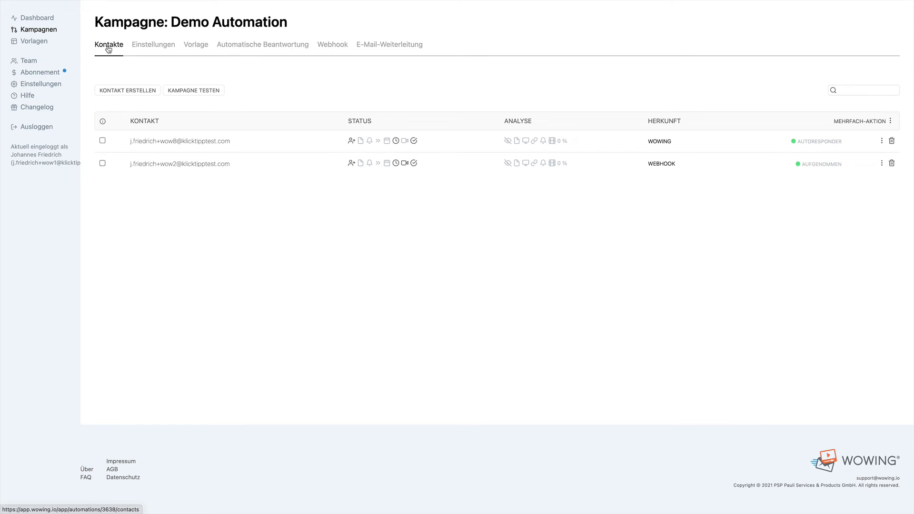
left_click(133, 90)
left_click(406, 84)
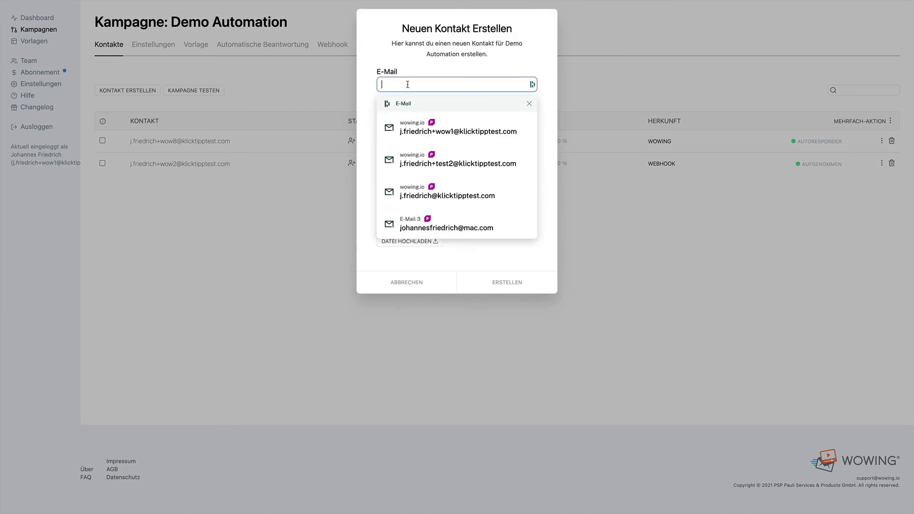
type("k")
key("super+a")
key("super+v")
left_click(415, 84)
type("+")
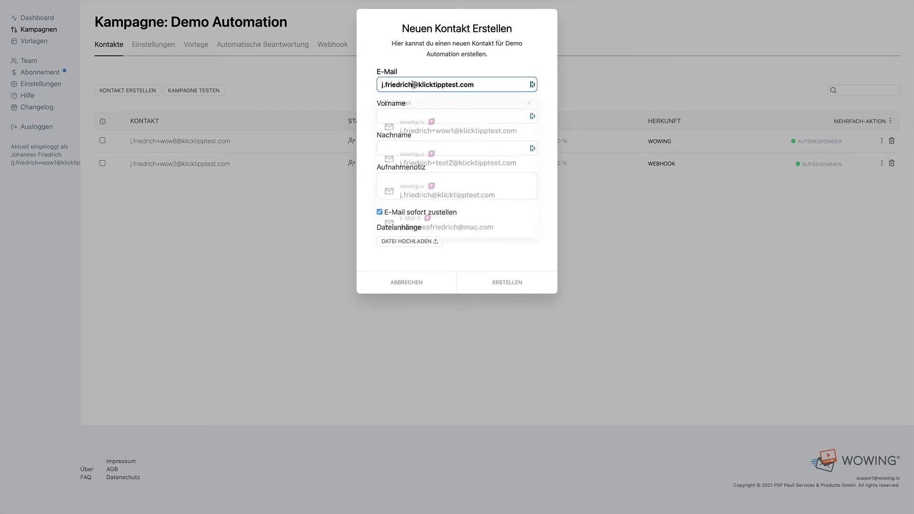
type("wow")
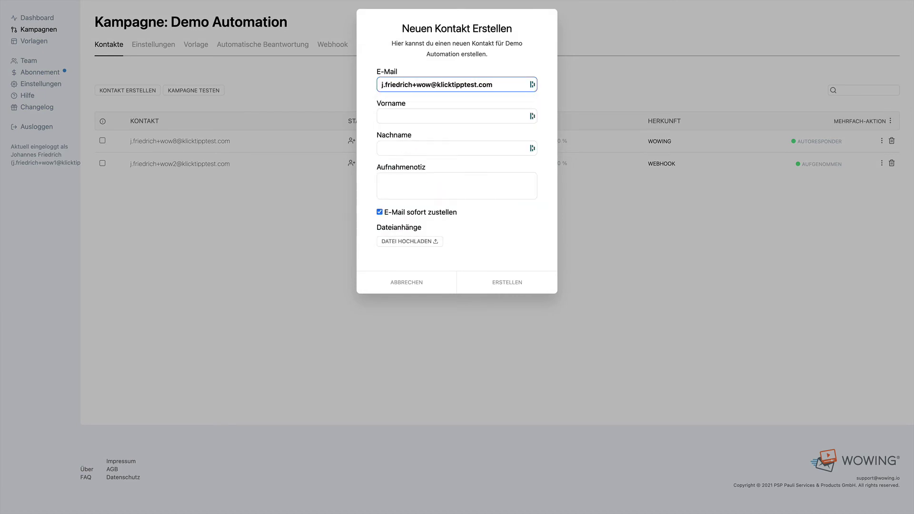
type("2")
key("BackSpace")
type("3")
Step: Create the contact with immediate e-mail delivery turned off and skip recording a personal message
left_click(379, 212)
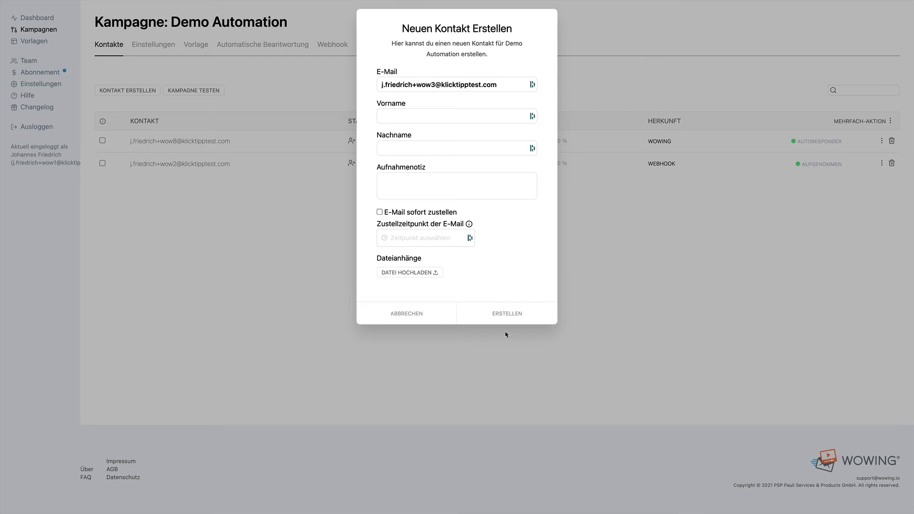
left_click(507, 313)
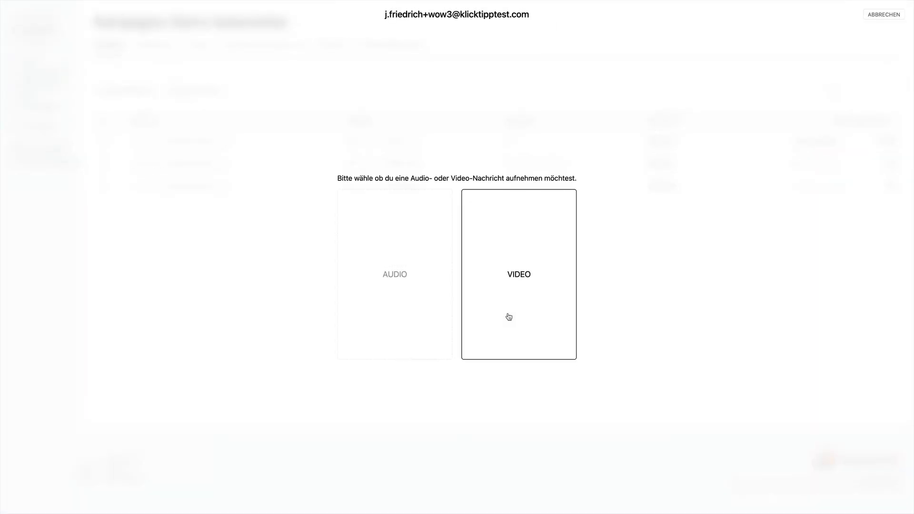
left_click(884, 15)
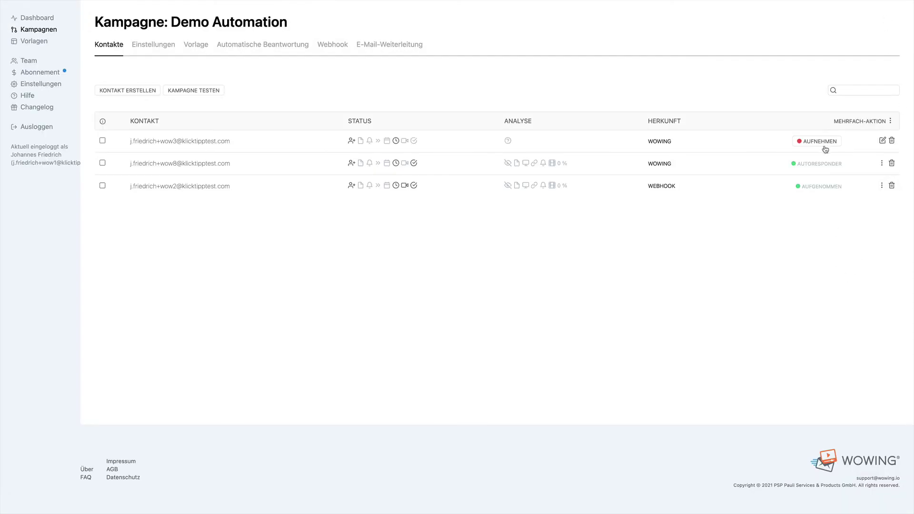